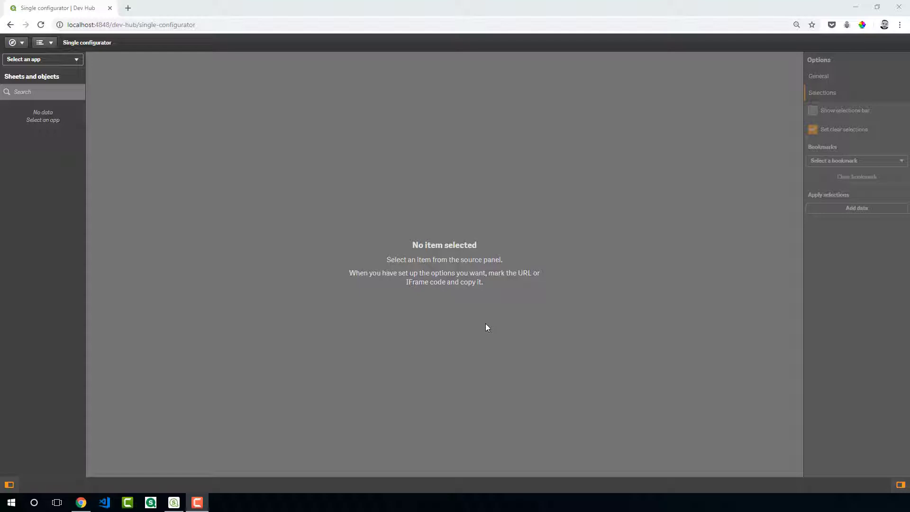
Choose HIGHEST GROSSING FILMS.qvf from the app list to load it in the Single configurator
click(58, 61)
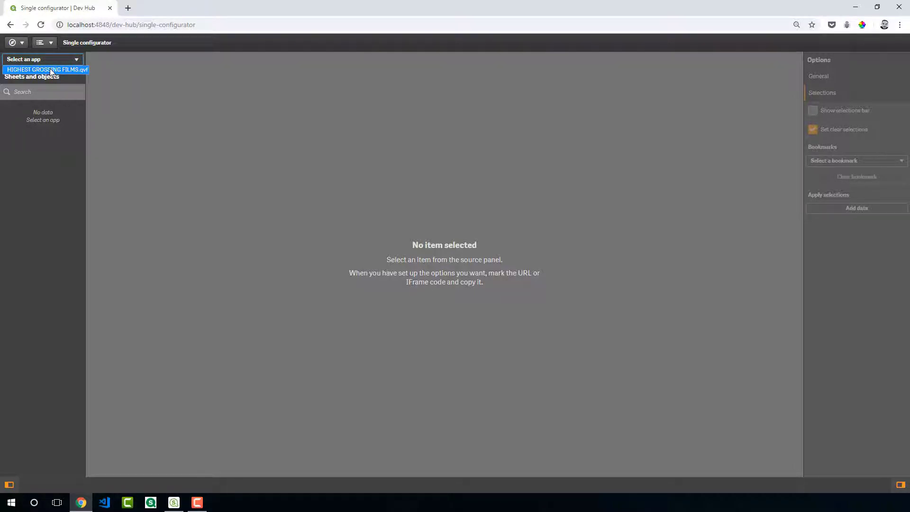
click(50, 70)
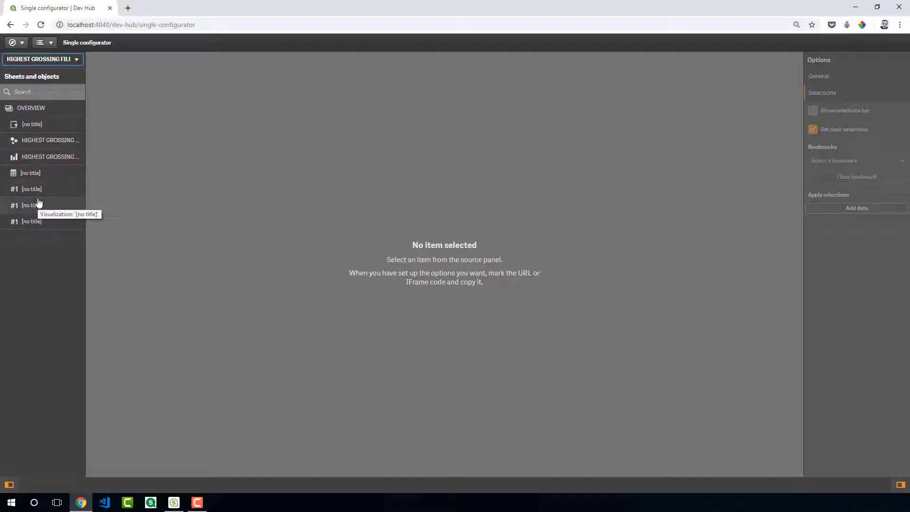
Preview the OVERVIEW sheet and highlight the beginning of its generated embed URL
click(20, 112)
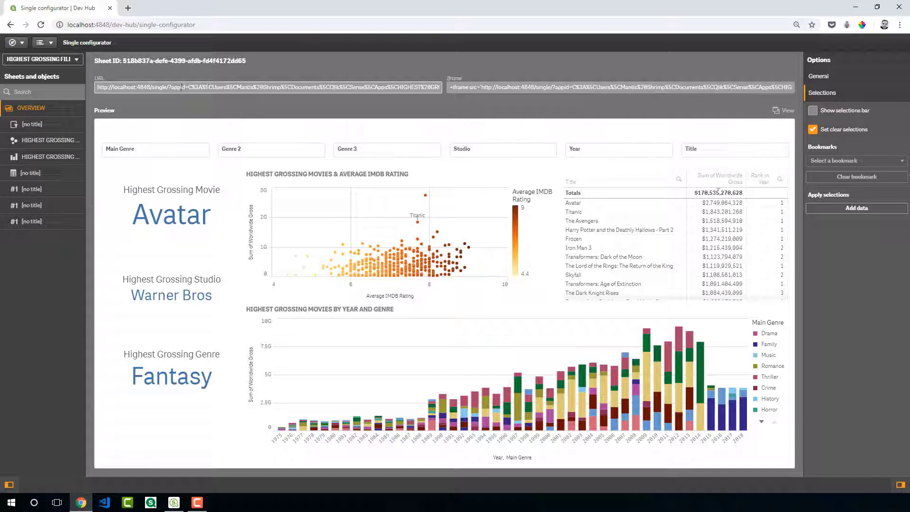
drag(96, 88, 233, 88)
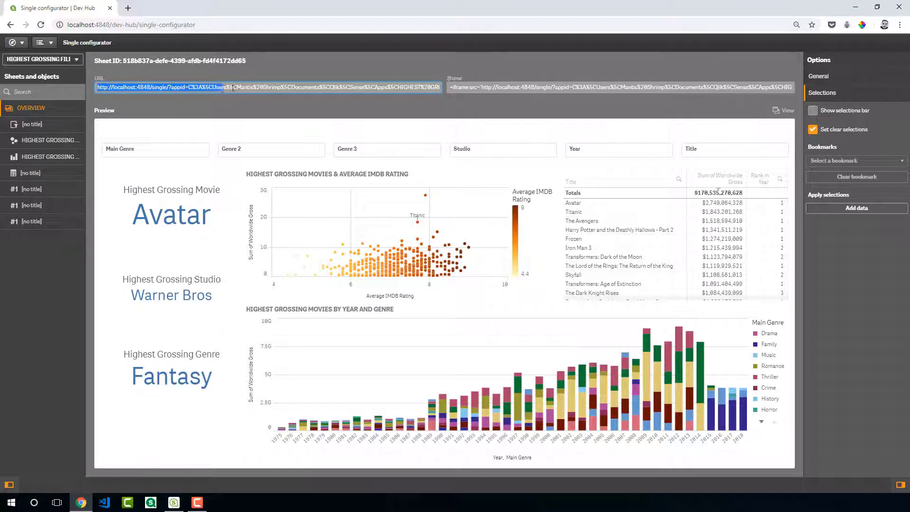
click(98, 83)
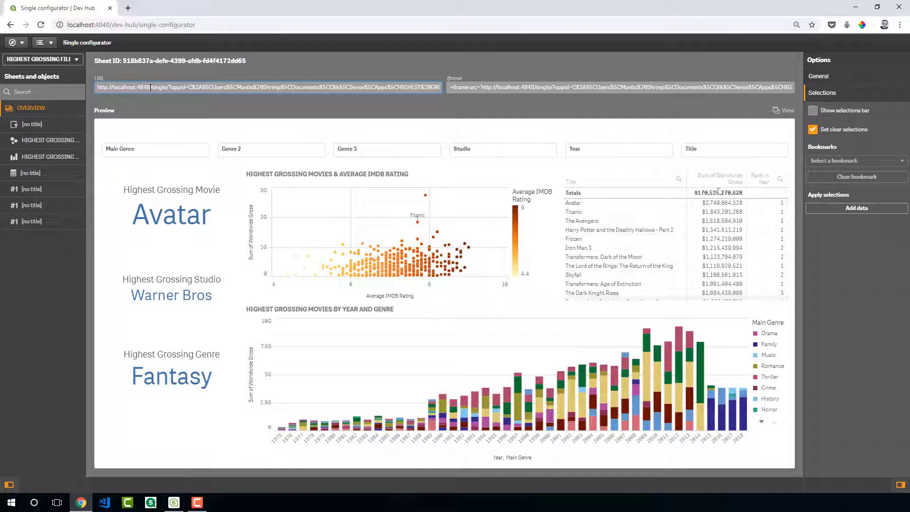
click(96, 87)
drag(97, 87, 151, 89)
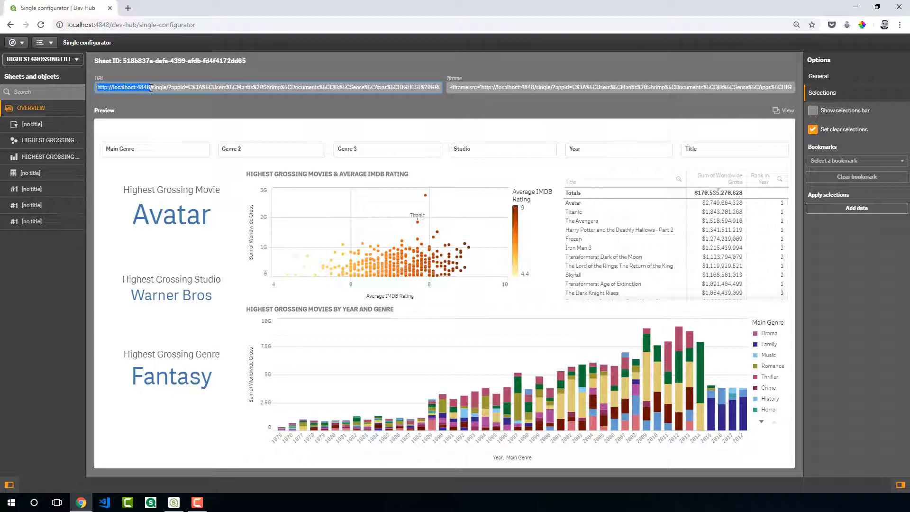
click(151, 88)
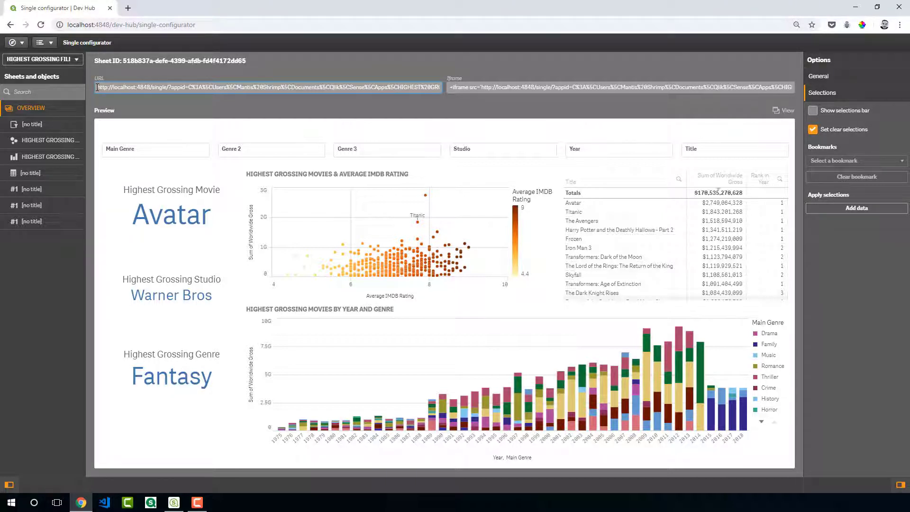
drag(97, 87, 442, 88)
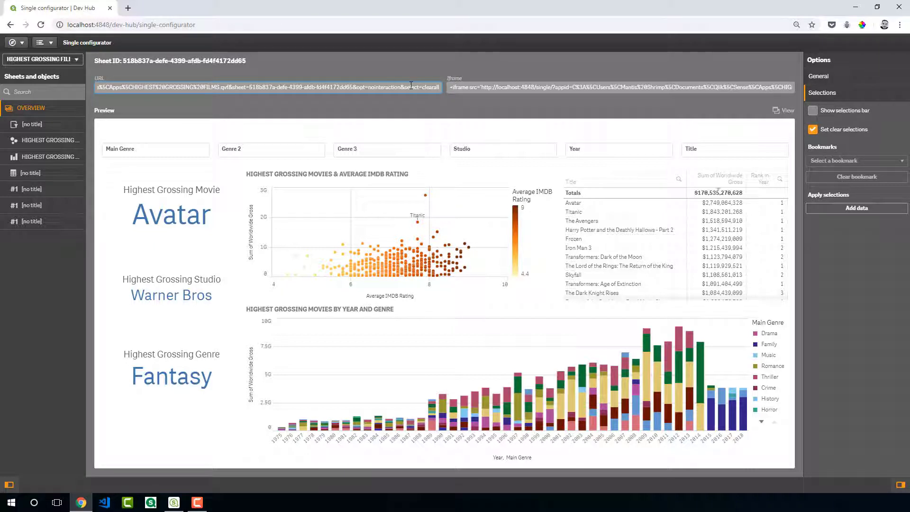
Select the full OVERVIEW sheet URL, view it in its own tab, and return to the configurator
triple_click(411, 87)
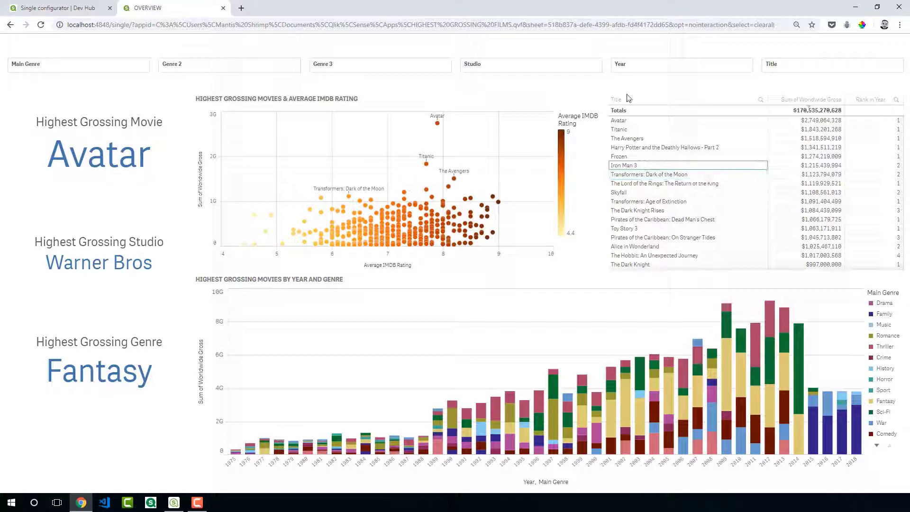
click(113, 6)
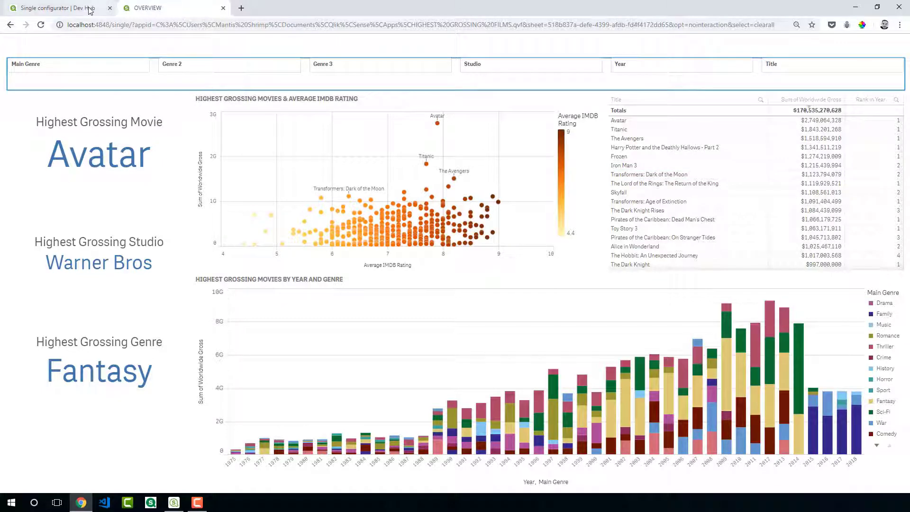
Expand the General embed options and highlight opt=nointeraction in the OVERVIEW tab's address
click(818, 76)
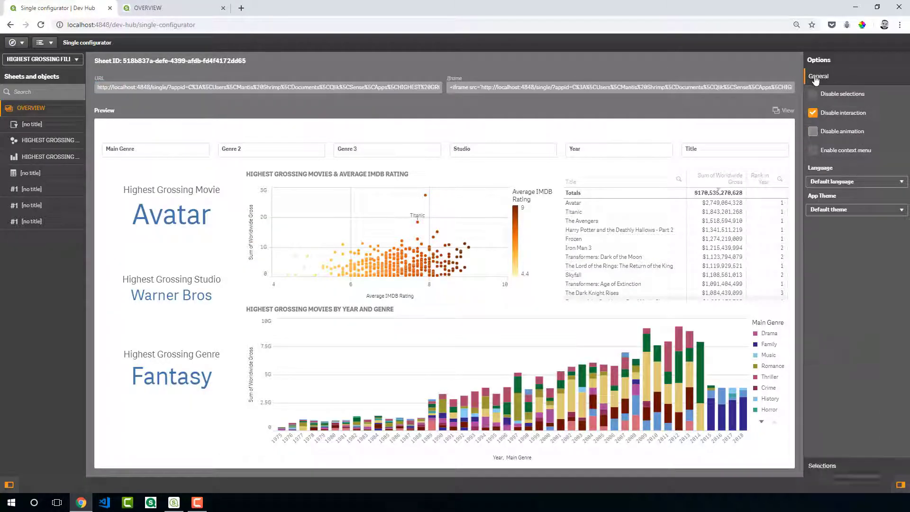
click(823, 117)
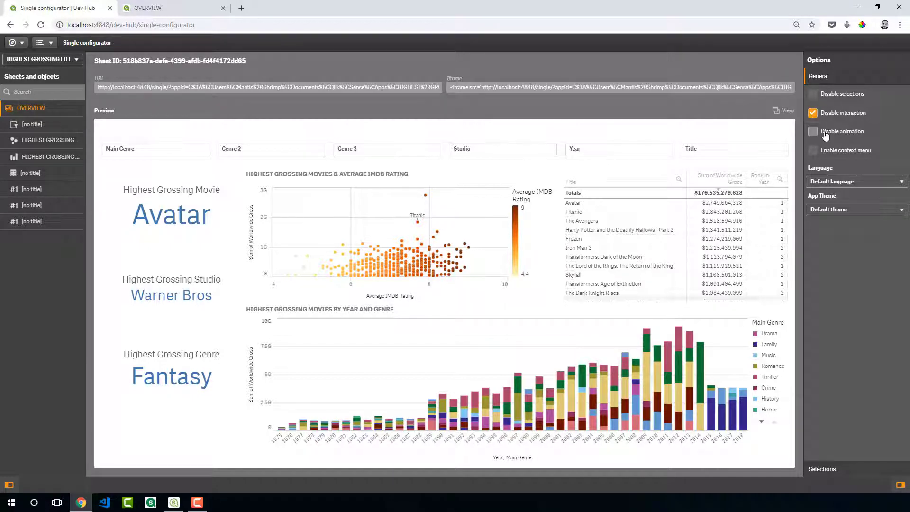
click(154, 8)
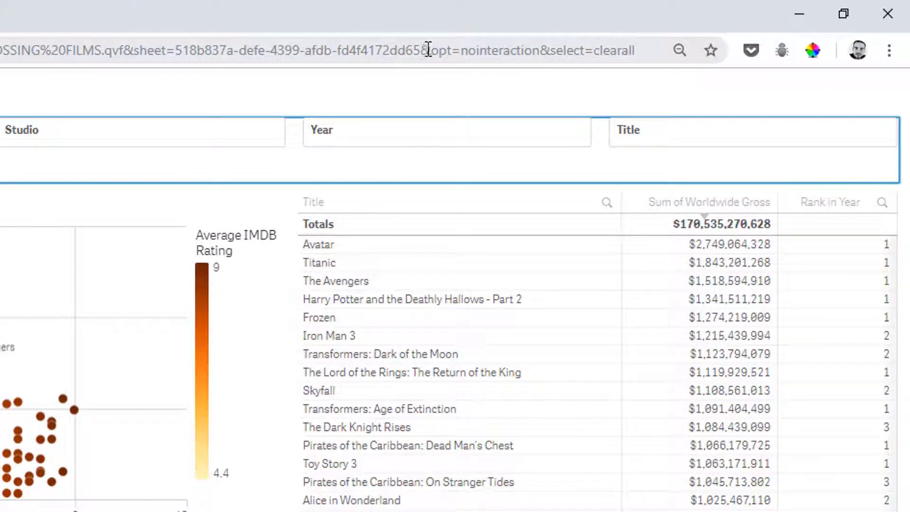
drag(431, 49, 539, 52)
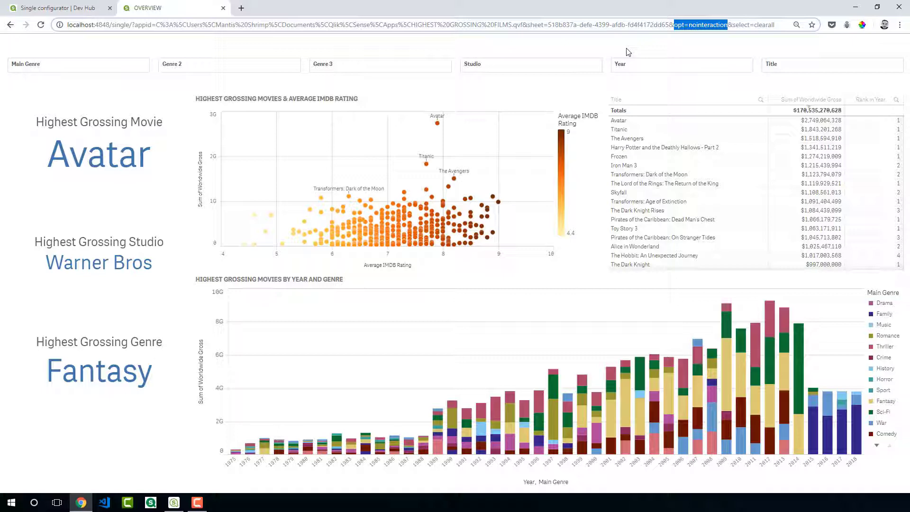
Select the HIGHEST GROSSING MOVIES BY YEAR AND GENRE chart and open its object URL in a new tab
click(73, 12)
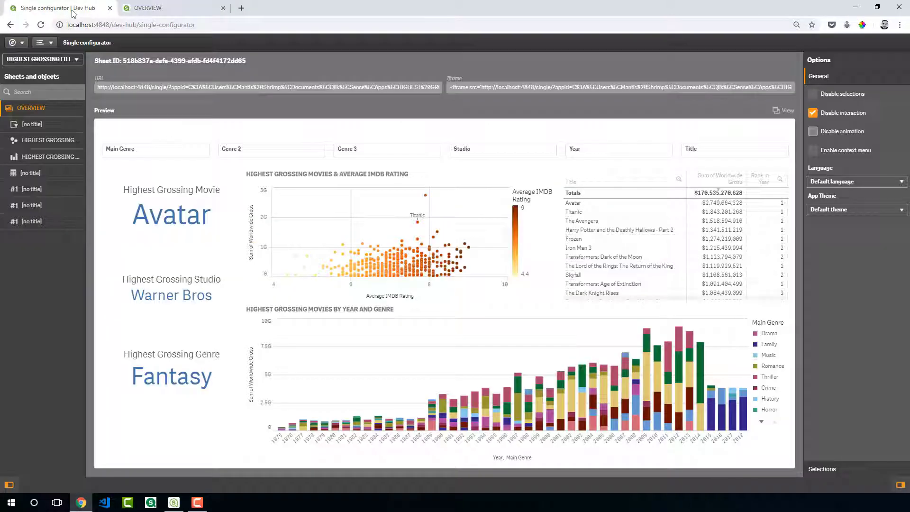
click(35, 159)
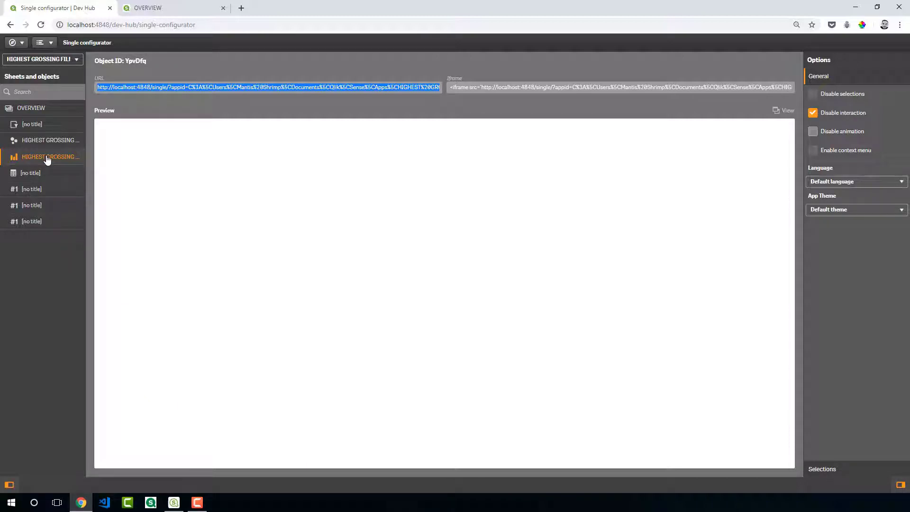
right_click(205, 89)
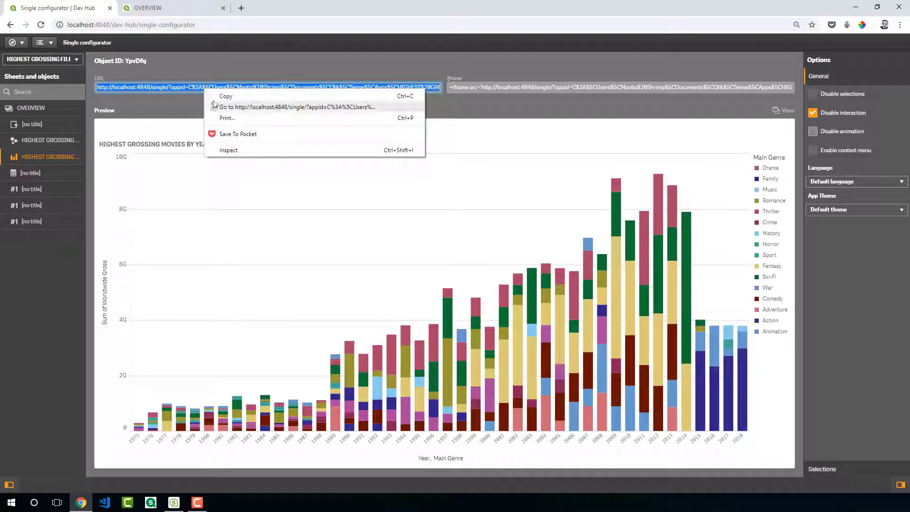
click(223, 96)
Inspect the standalone chart tab and its address, then close the tab
click(176, 10)
right_click(186, 27)
double_click(170, 25)
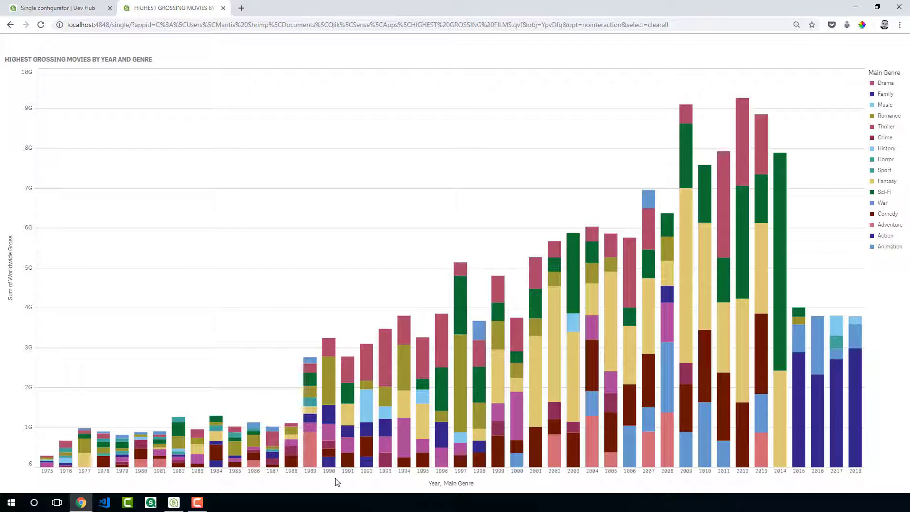
click(223, 8)
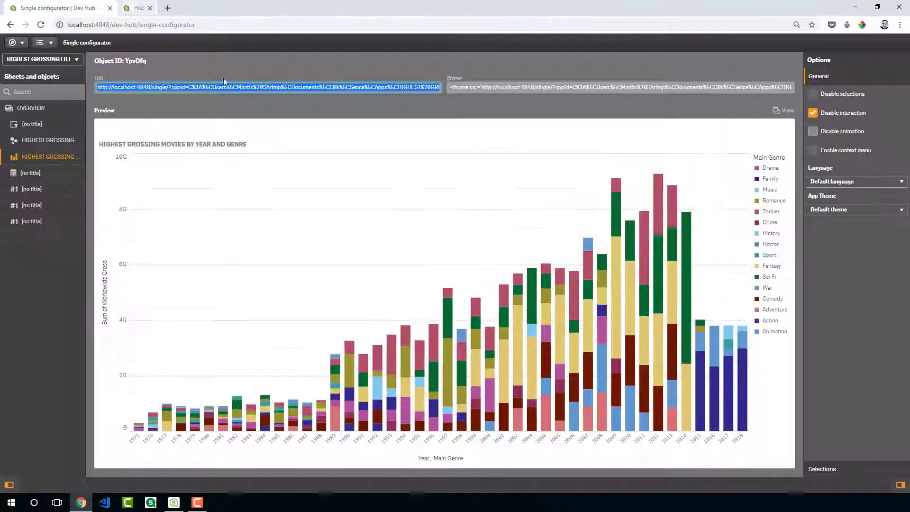
For the OVERVIEW sheet, uncheck Disable interaction, check Show selections bar, and select the regenerated URL
click(49, 108)
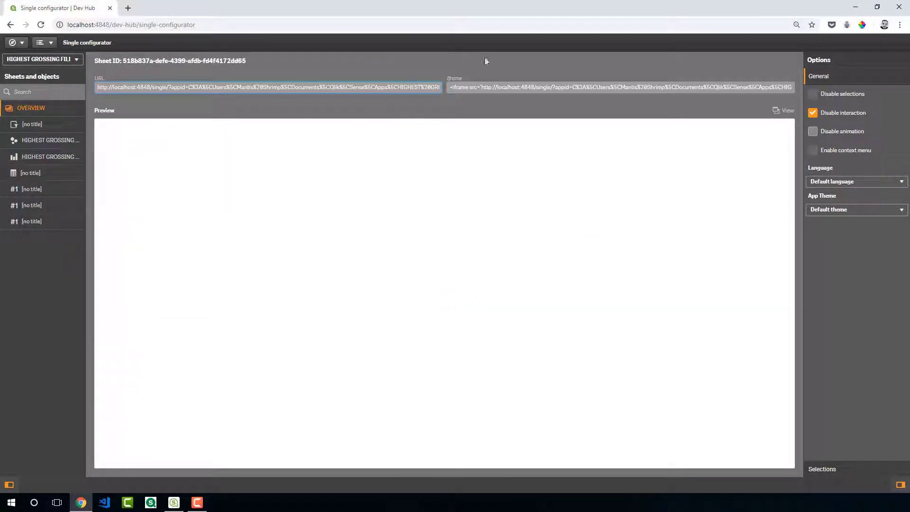
click(813, 114)
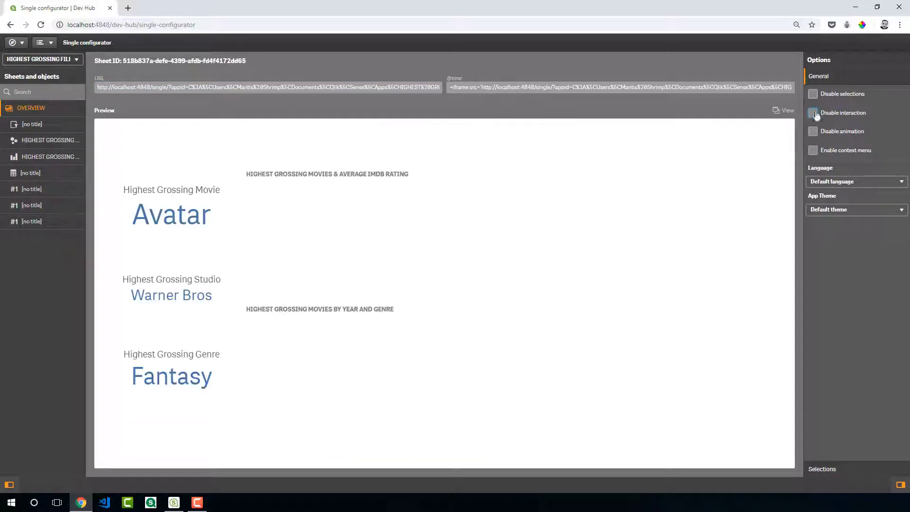
click(835, 465)
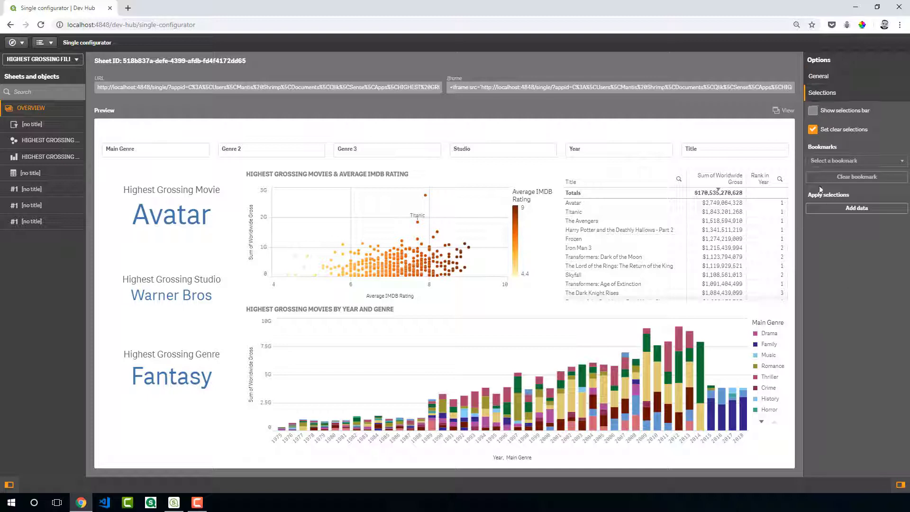
click(813, 111)
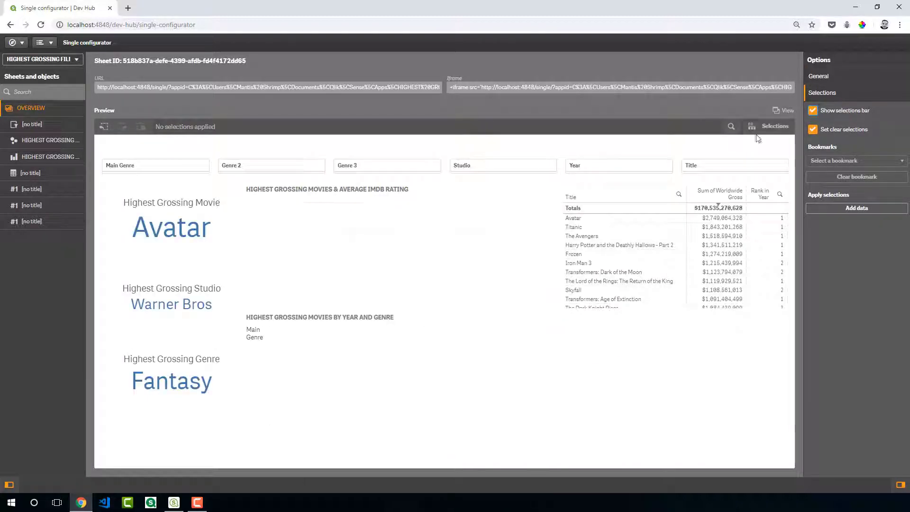
click(367, 87)
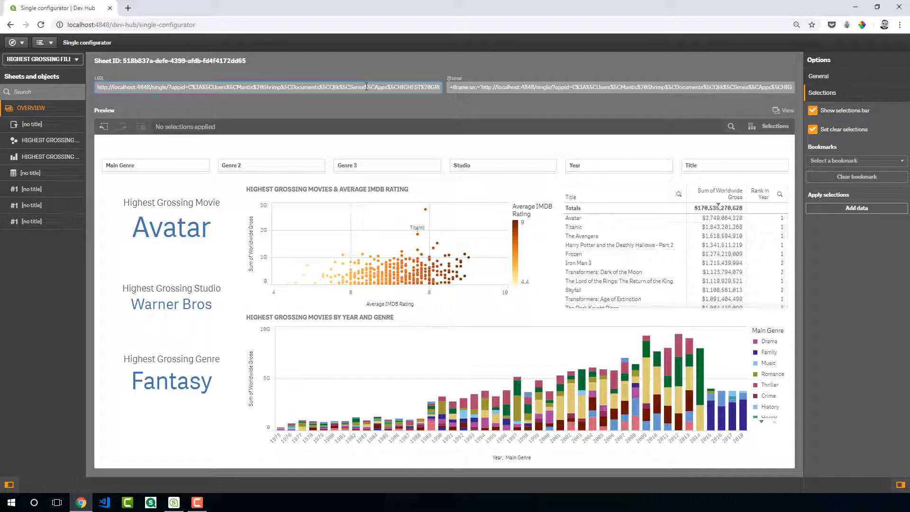
click(366, 87)
Paste the updated sheet URL with opt=currsel into a new tab and load it
key(ctrl+c)
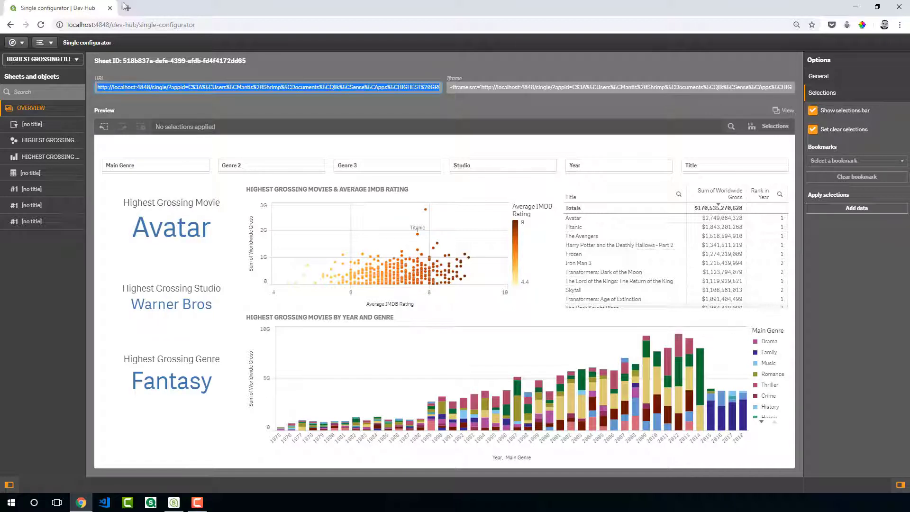
key(ctrl+t)
key(ctrl+v)
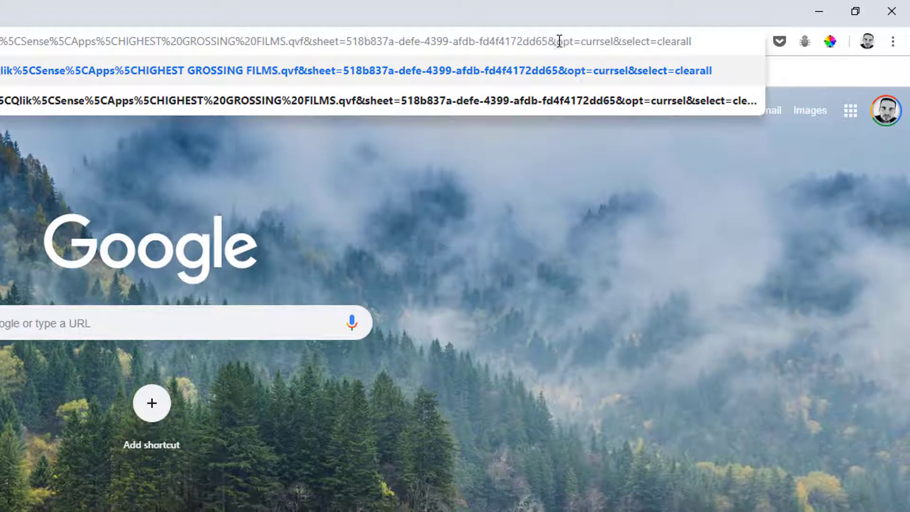
drag(559, 42, 616, 43)
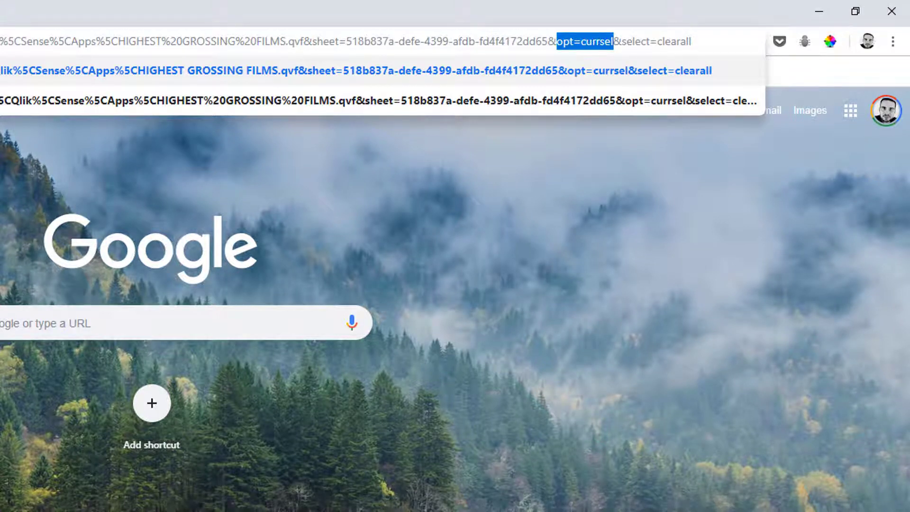
key(ctrl+Tab)
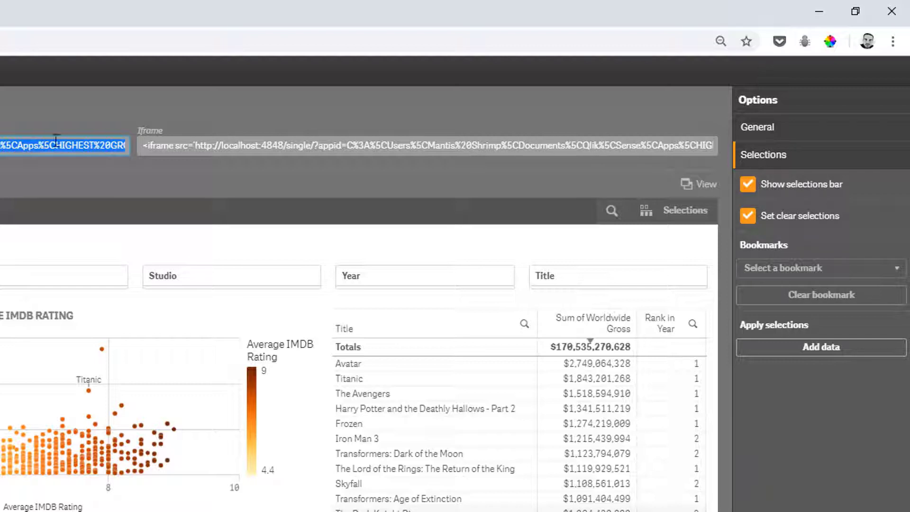
key(ctrl+Tab)
key(Return)
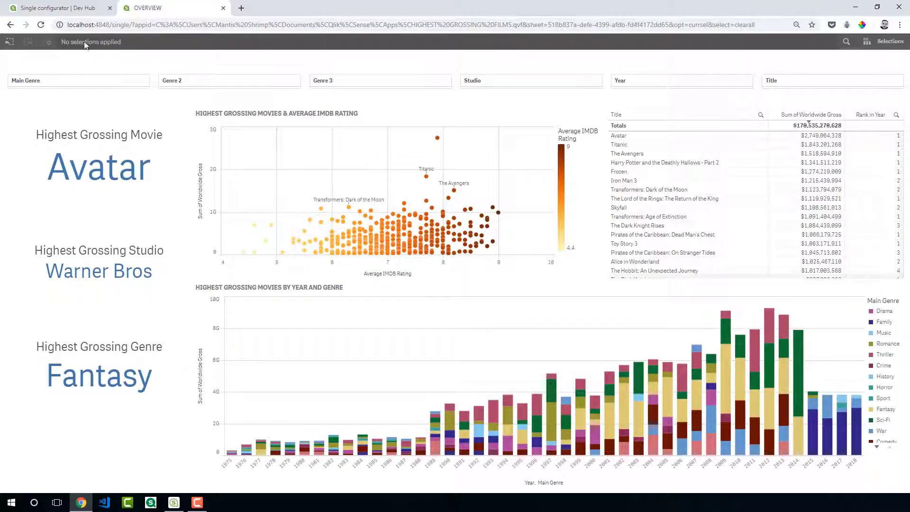
Filter Main Genre to Action, Adventure, Animation and Comedy and confirm the selection
click(113, 81)
click(50, 136)
drag(53, 150, 65, 175)
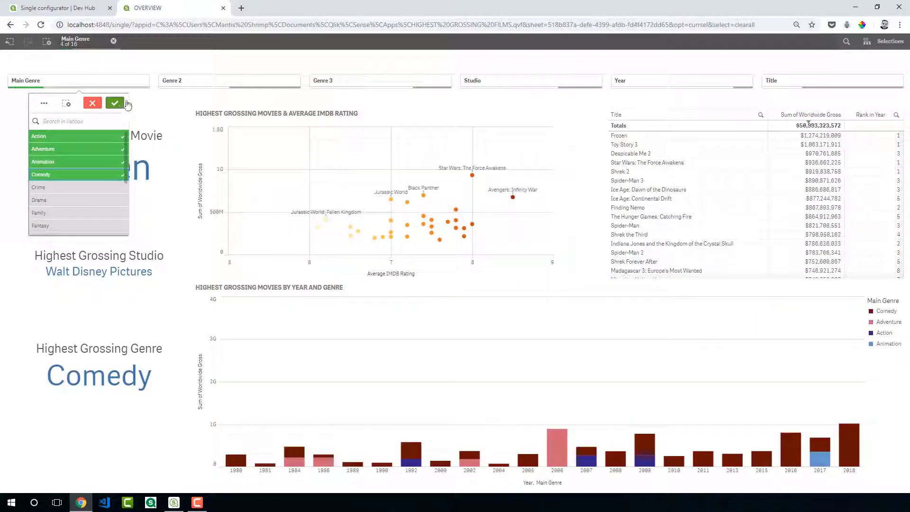
click(119, 105)
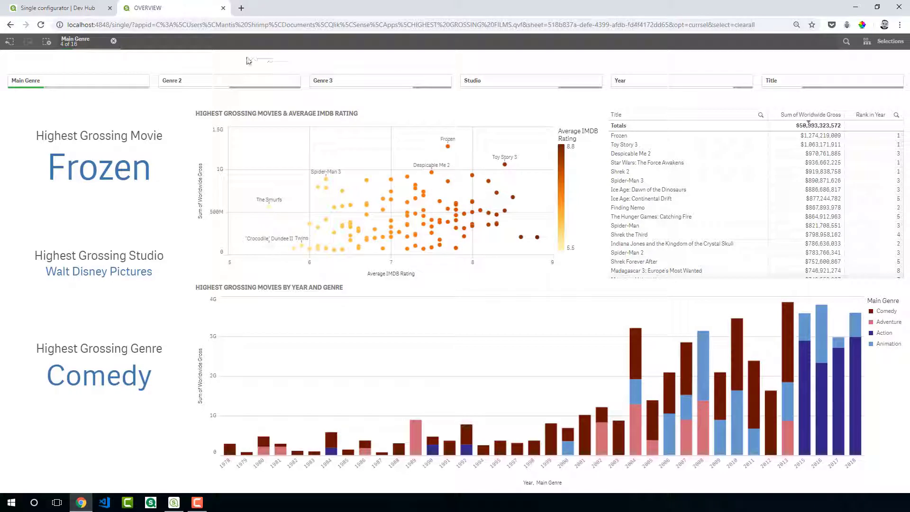